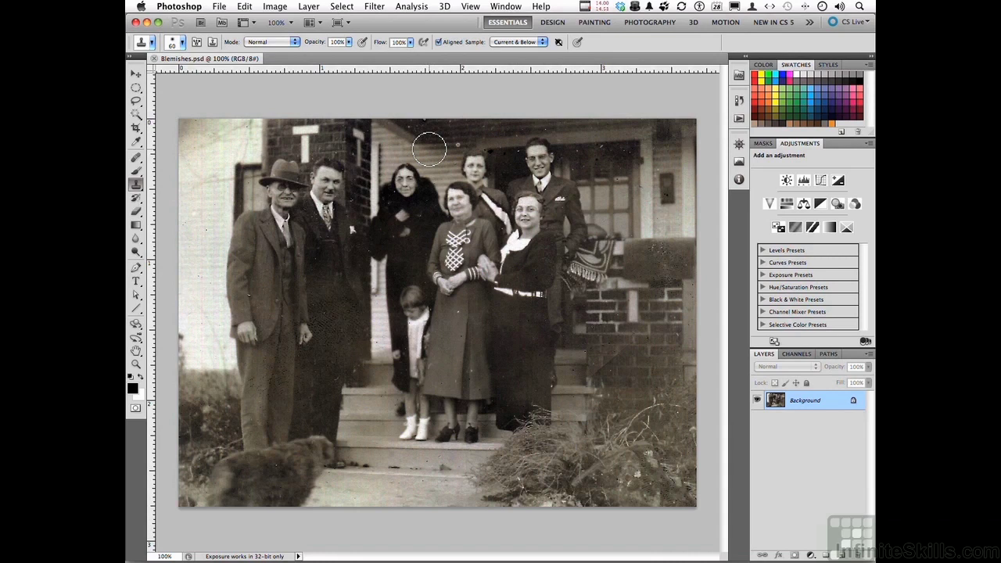
# Zoom in on the light spot on the porch siding and reduce the Clone Stamp brush size to 9.
pyautogui.press('[')
pyautogui.press('[')
pyautogui.press('[')
pyautogui.click(135, 363)
pyautogui.moveTo(457, 150); pyautogui.dragTo(463, 115)
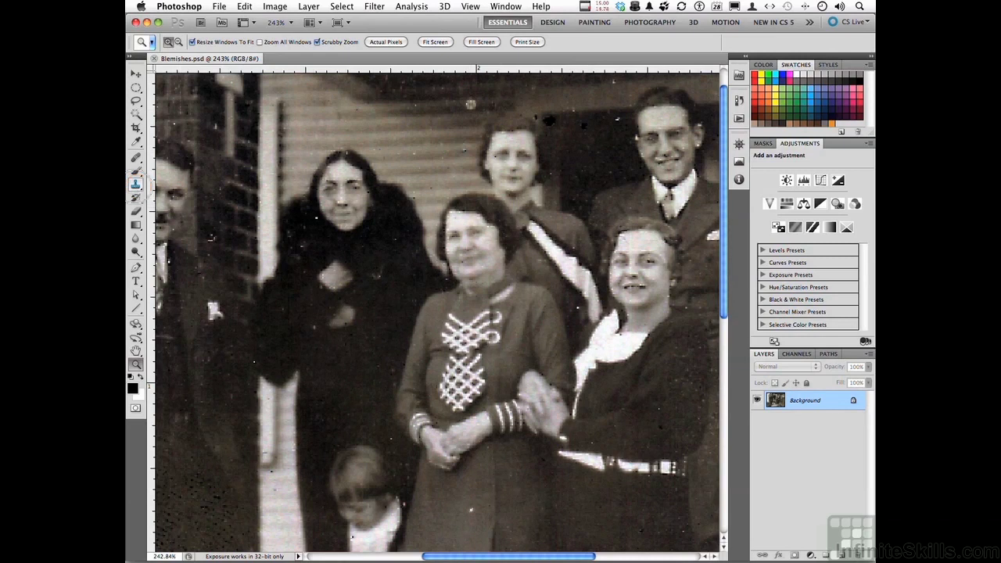
pyautogui.click(136, 184)
pyautogui.press('[')
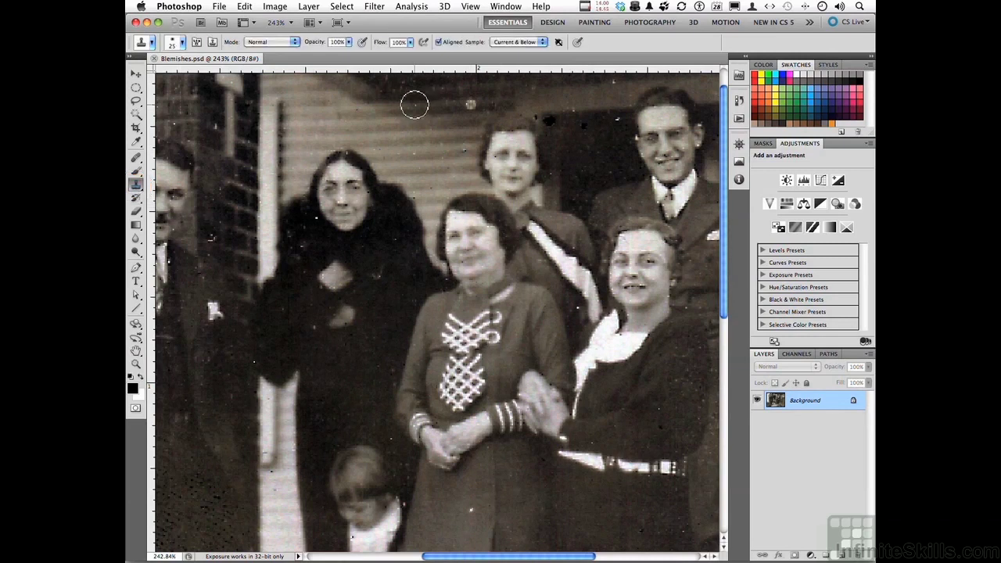
pyautogui.press('[')
pyautogui.press('[')
pyautogui.press('[')
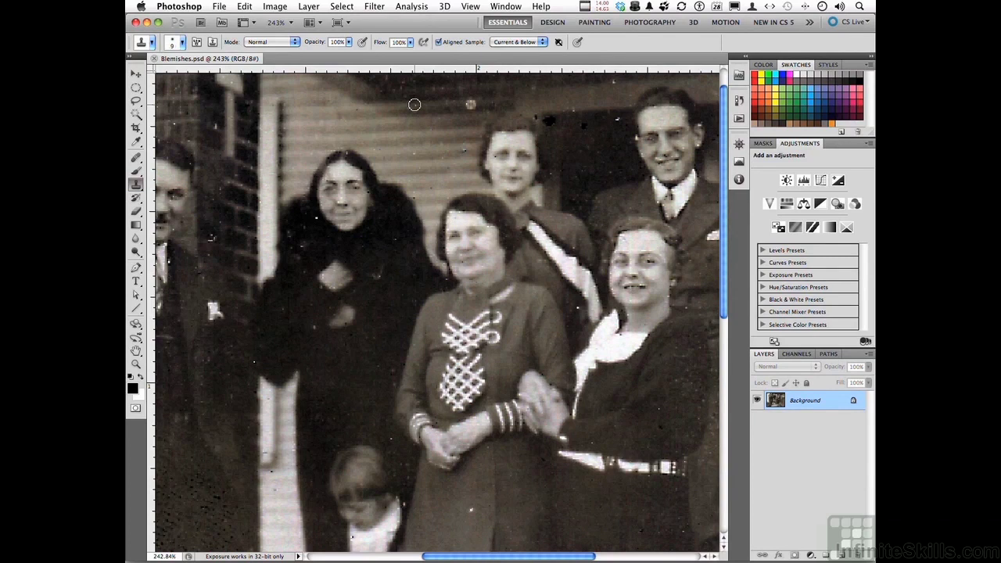
# Add a new layer and clone clean siding over the light spot above the women, sampling the siding just beside it.
pyautogui.click(842, 554)
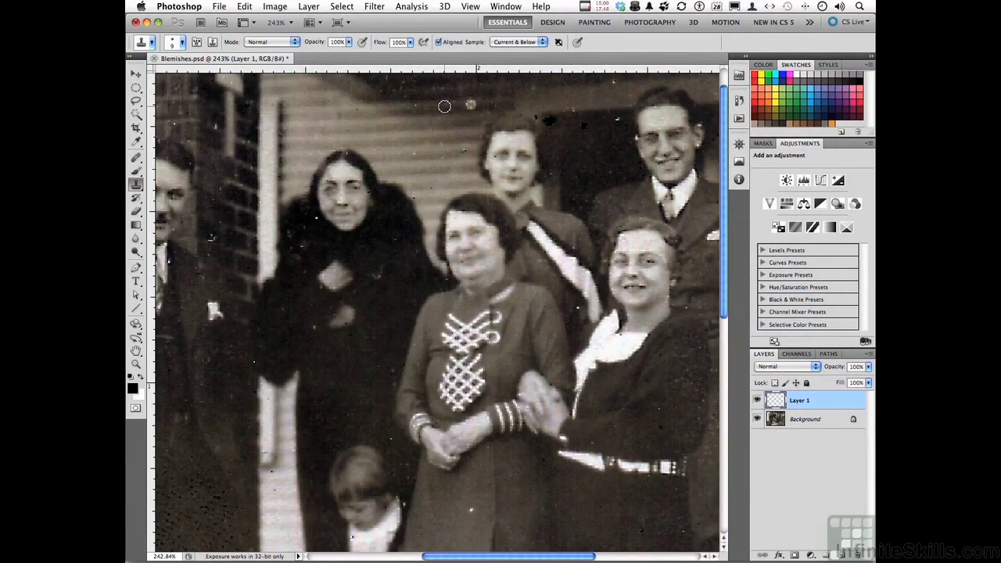
pyautogui.press('alt')
pyautogui.keyDown('alt'); pyautogui.click(444, 106); pyautogui.keyUp('alt')
pyautogui.click(471, 104)
pyautogui.moveTo(472, 104); pyautogui.dragTo(477, 101)
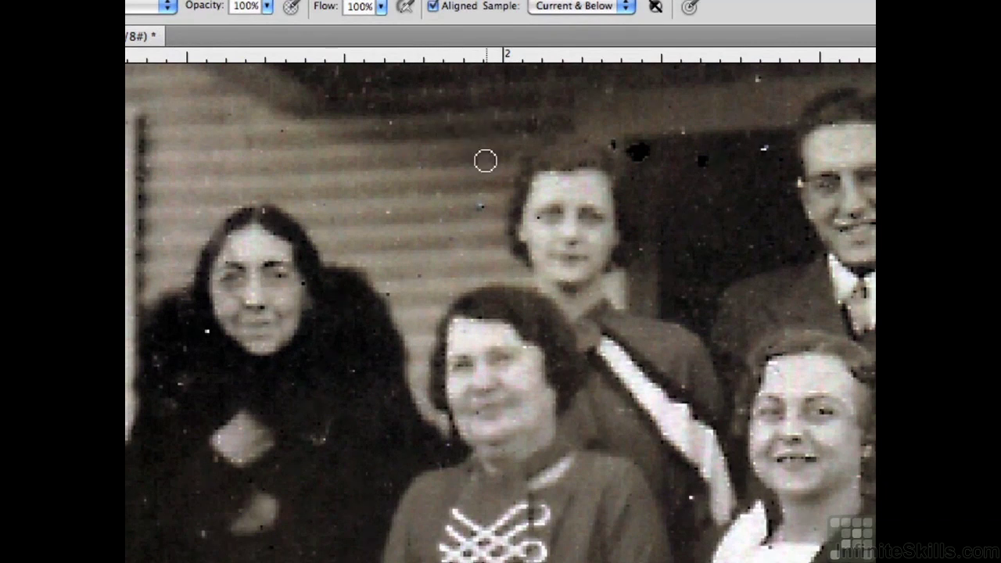
# Delete the layer with the cloned retouching and fit the whole photo in the window.
pyautogui.scroll(-5, 485, 161)
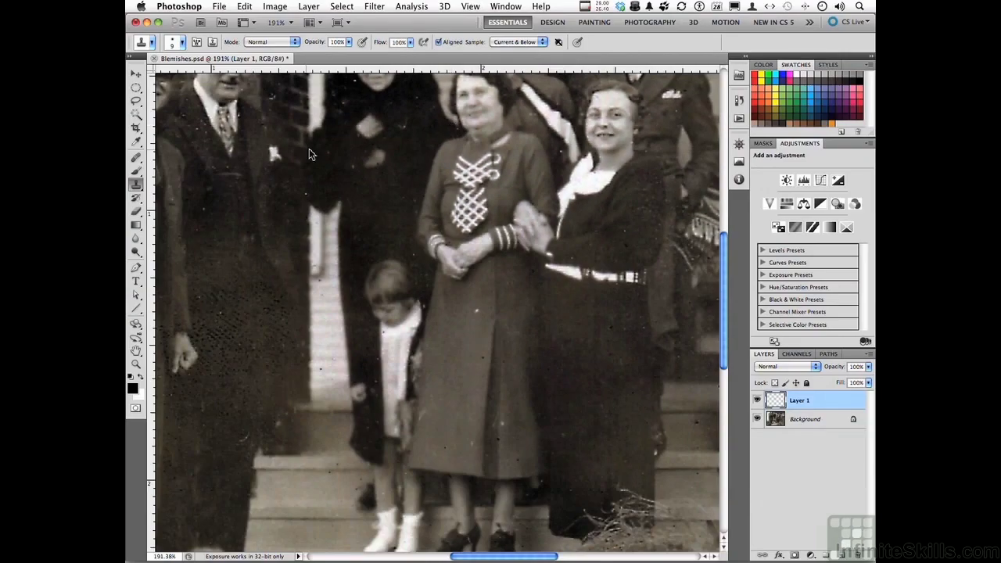
pyautogui.moveTo(835, 401); pyautogui.dragTo(857, 555)
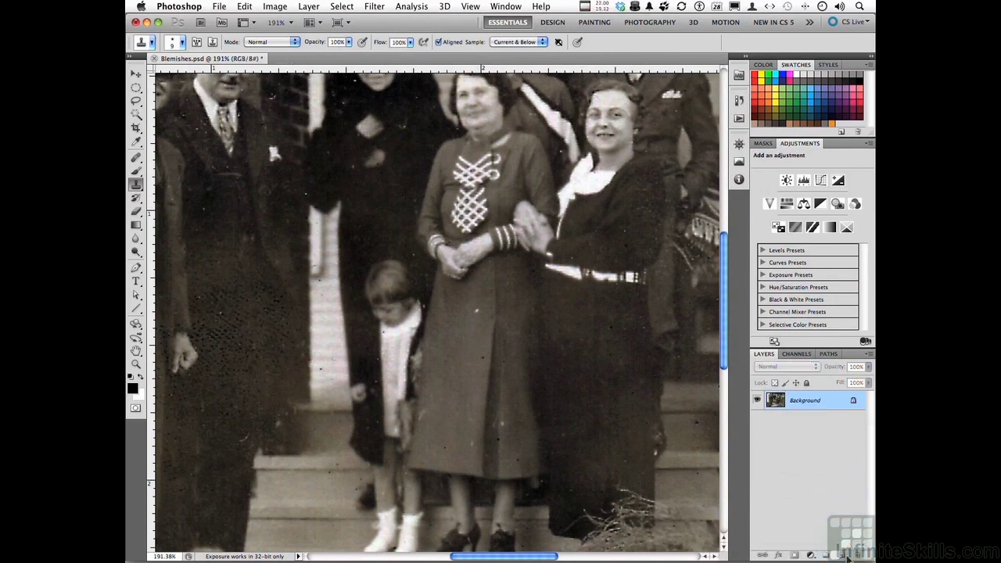
pyautogui.doubleClick(135, 352)
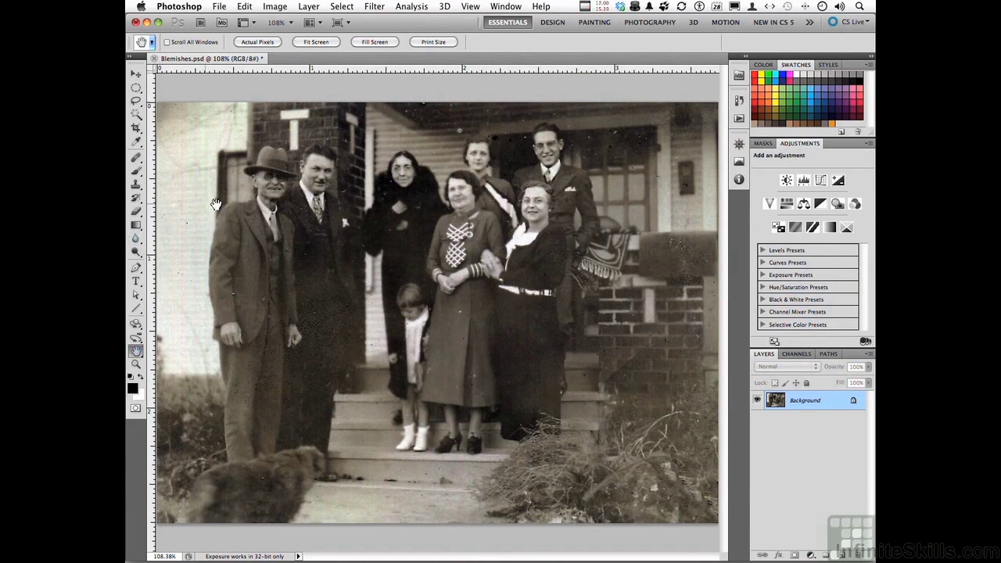
# Choose the Healing Brush, add a new layer, and set the brush to sample Current & Below.
pyautogui.click(136, 159)
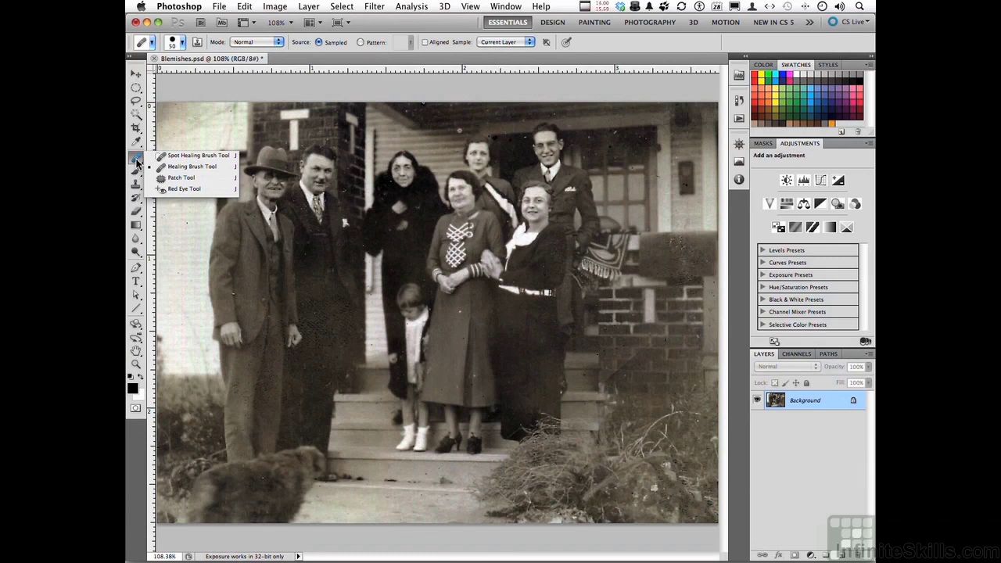
pyautogui.click(202, 167)
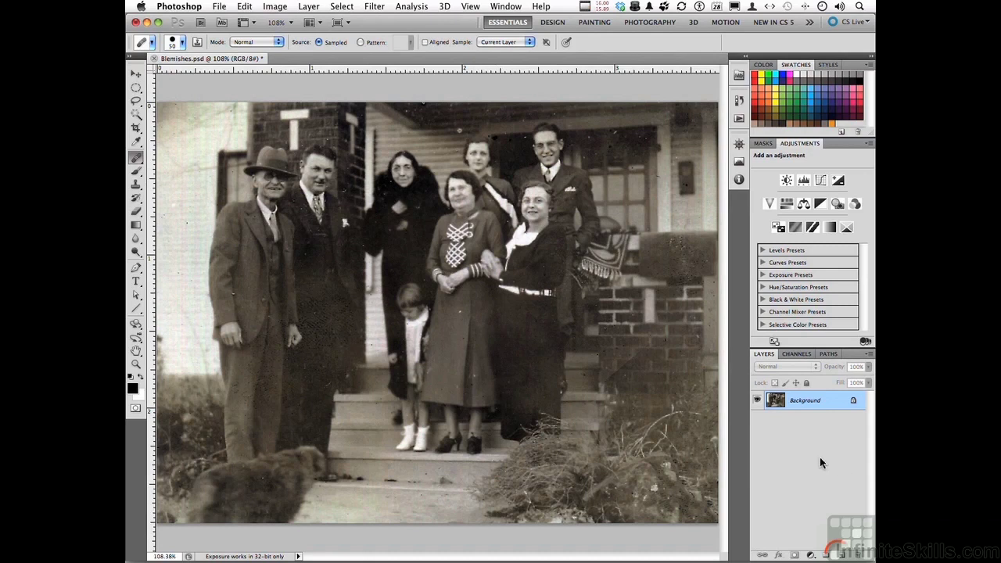
pyautogui.click(841, 554)
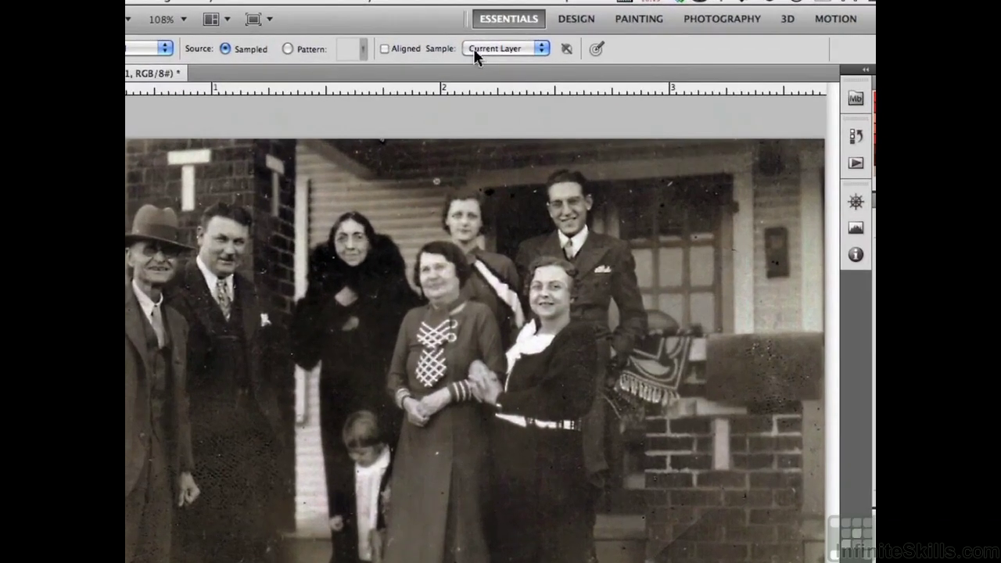
pyautogui.click(508, 42)
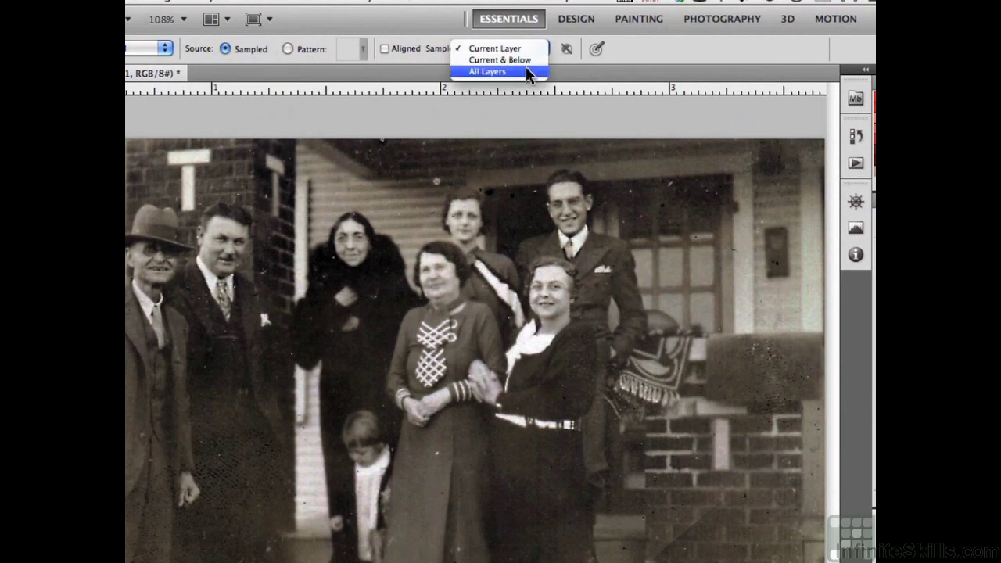
pyautogui.click(528, 60)
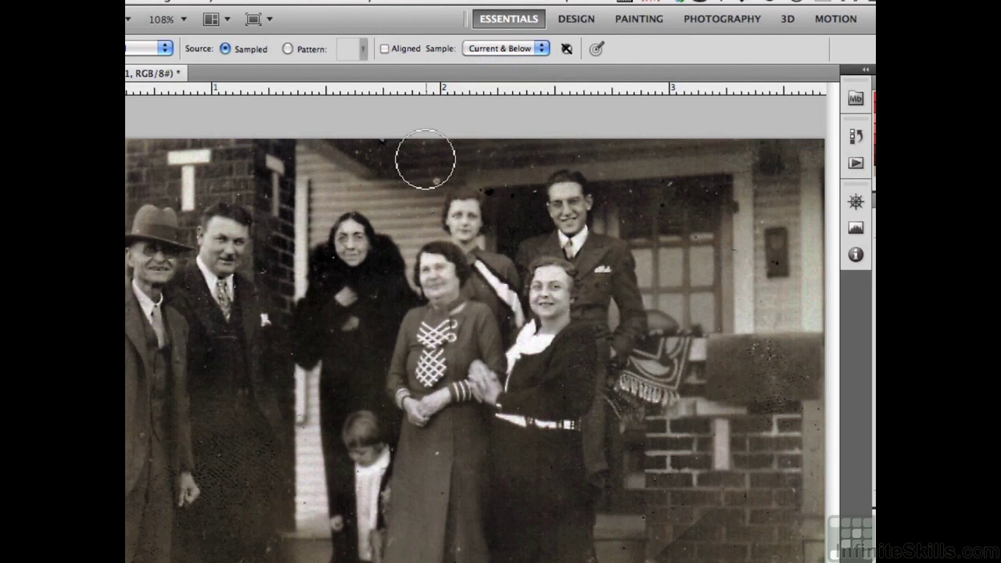
# Using the Healing Brush at size 9, remove the specks in the dark doorway beside the standing man and the spot on the siding.
pyautogui.press('[')
pyautogui.press('[')
pyautogui.press('[')
pyautogui.press('[')
pyautogui.press('[')
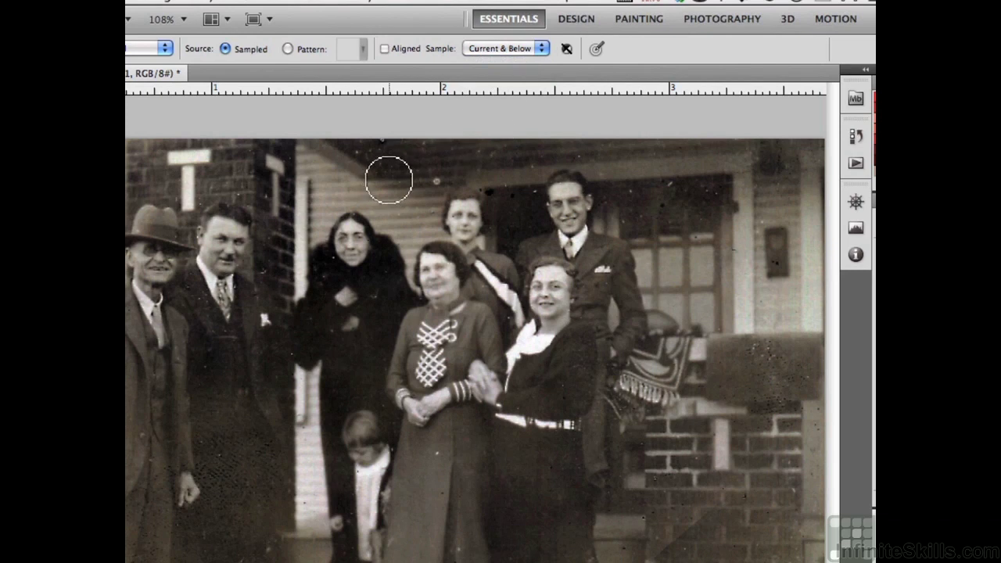
pyautogui.press('[')
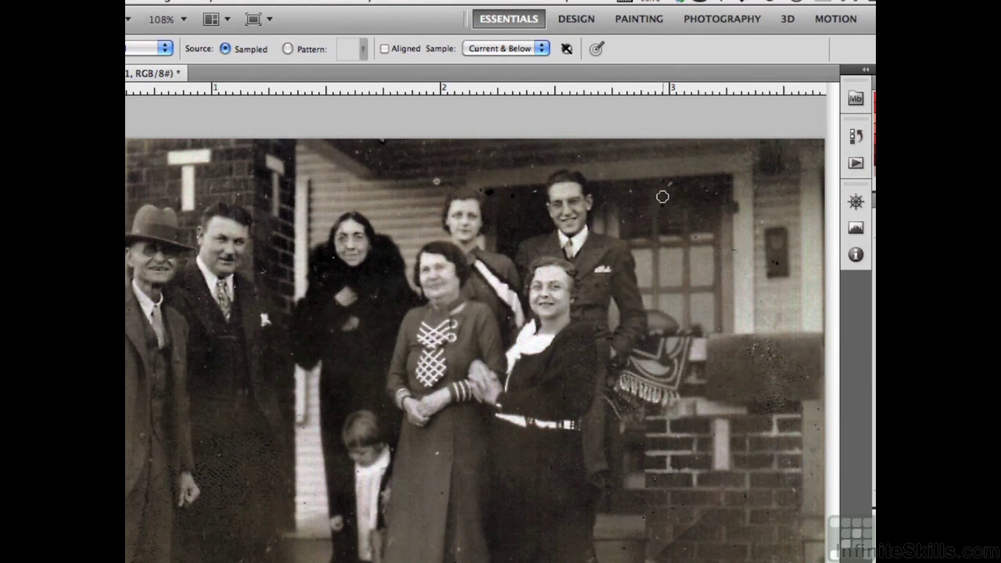
pyautogui.keyDown('alt'); pyautogui.click(701, 207); pyautogui.keyUp('alt')
pyautogui.click(629, 193)
pyautogui.click(639, 216)
pyautogui.click(624, 221)
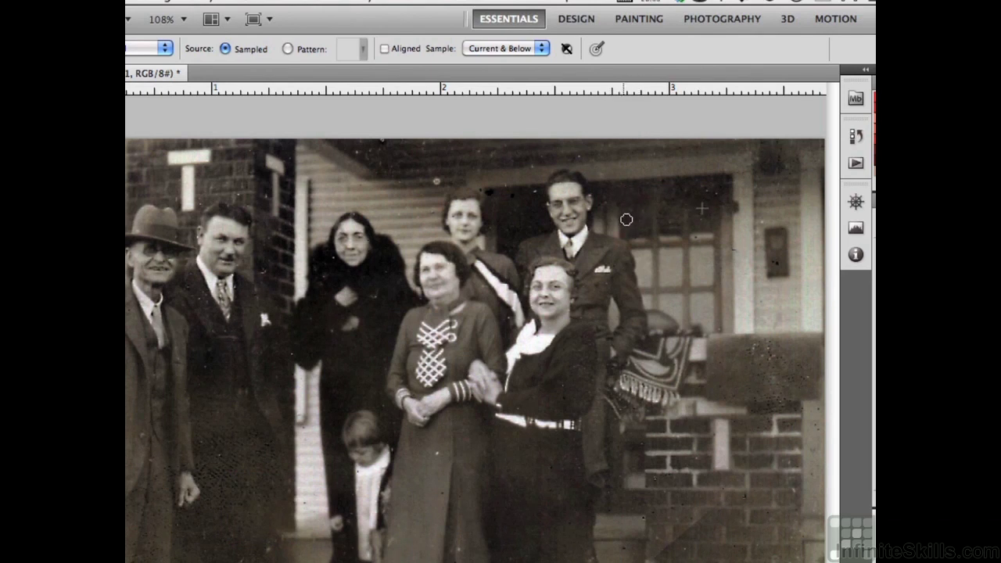
pyautogui.click(663, 204)
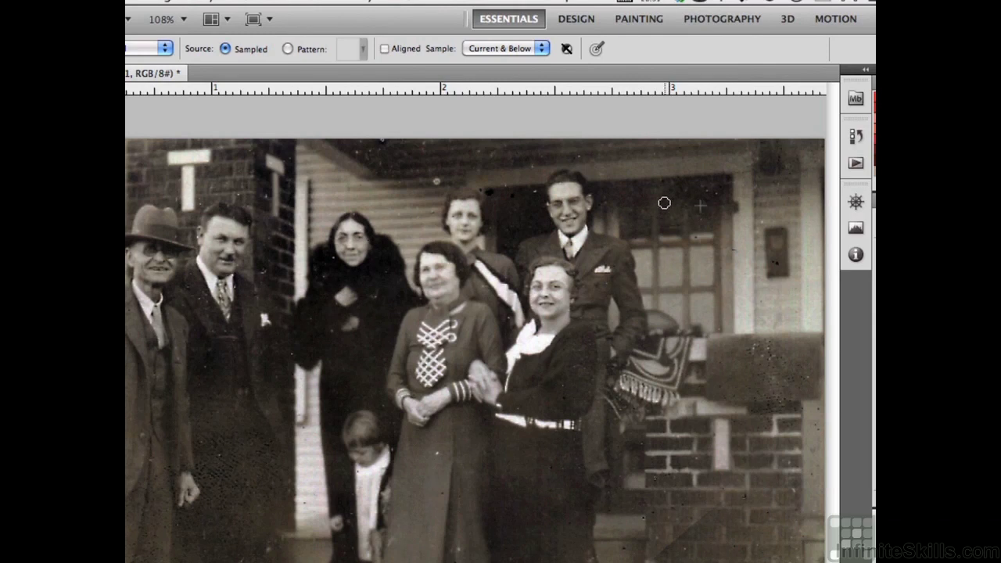
pyautogui.click(705, 191)
pyautogui.click(661, 183)
pyautogui.click(653, 213)
pyautogui.click(661, 216)
pyautogui.click(673, 218)
pyautogui.click(436, 182)
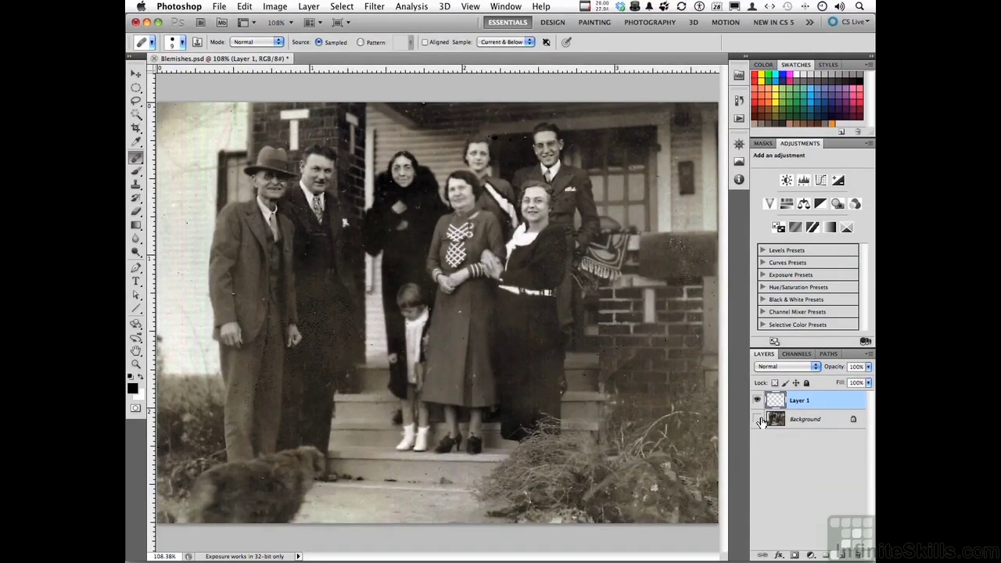
# Inspect the healed patches by hiding and reshowing the Background layer, and compare the photo with Layer 1 off and on.
pyautogui.click(756, 419)
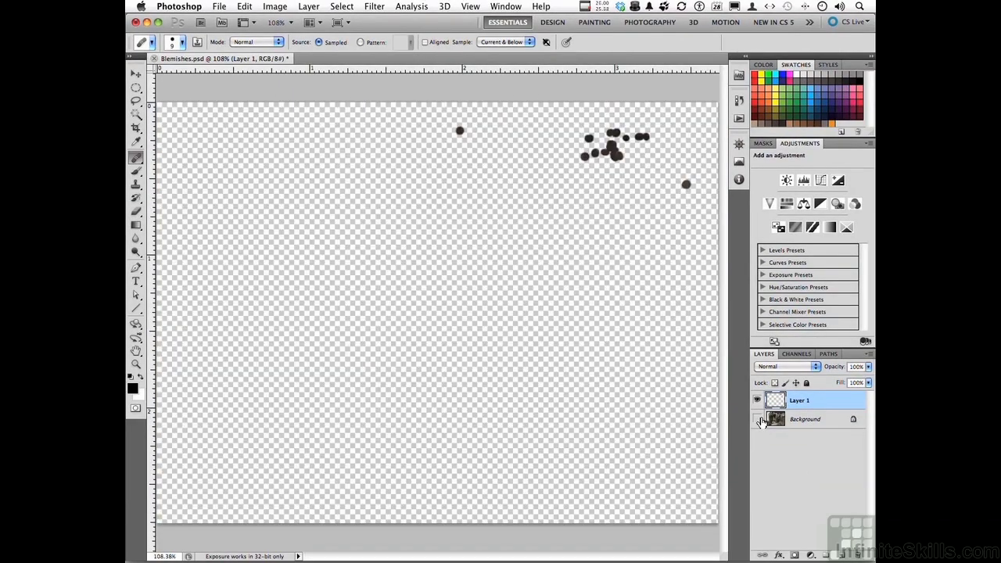
pyautogui.click(756, 419)
pyautogui.click(756, 400)
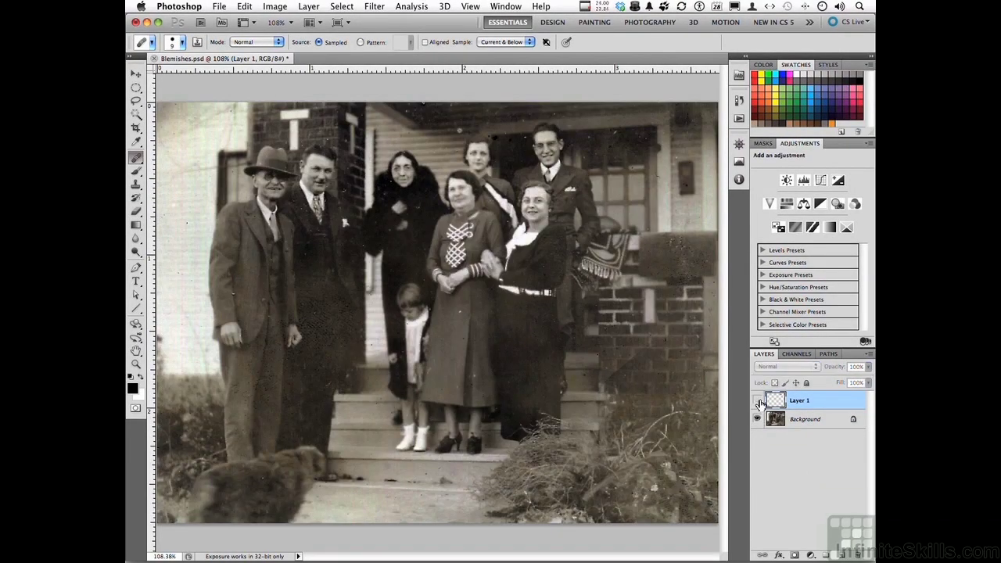
pyautogui.click(757, 400)
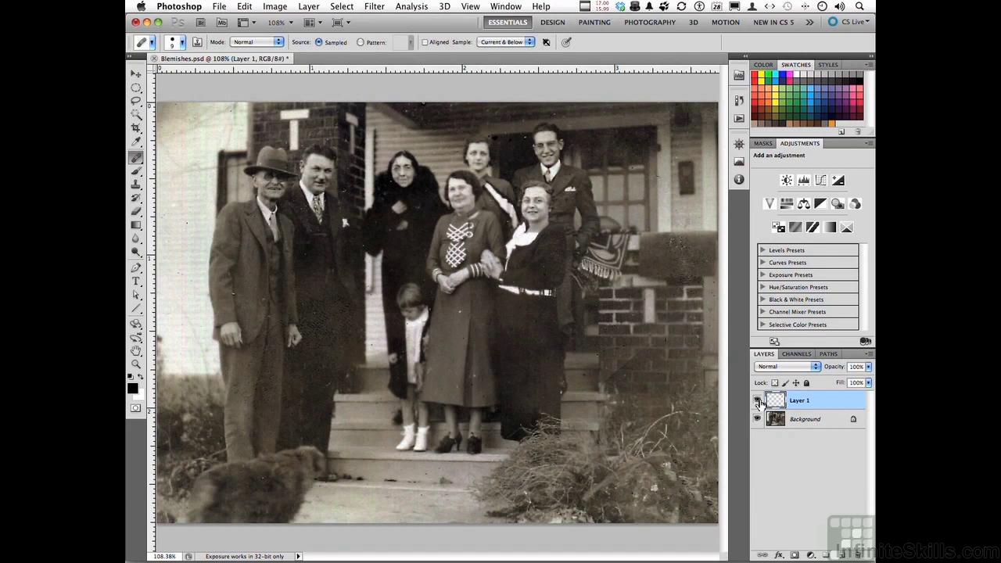
# Replace the healing layer with a new empty layer for retouching with the Spot Healing Brush.
pyautogui.moveTo(827, 400); pyautogui.dragTo(857, 552)
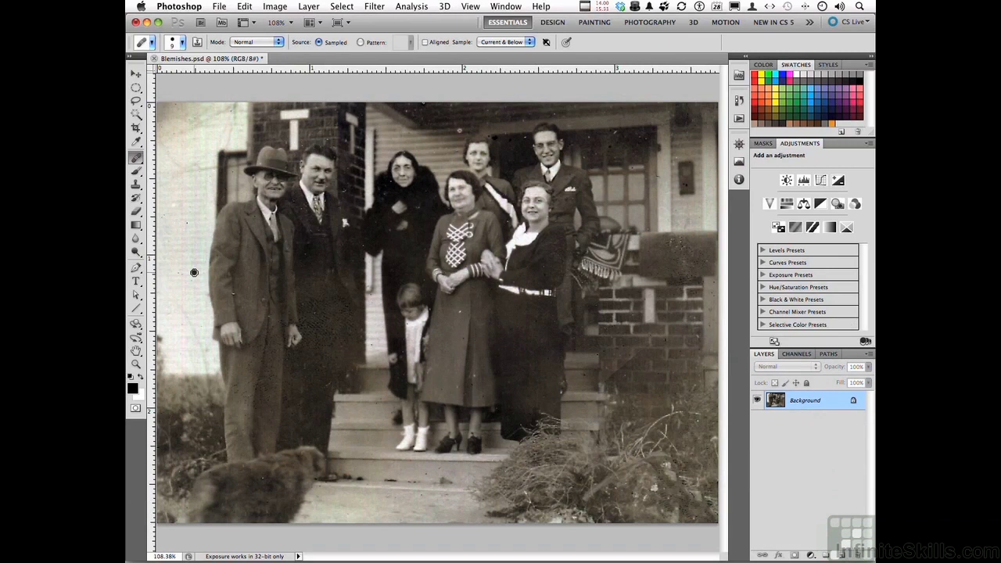
pyautogui.click(136, 159)
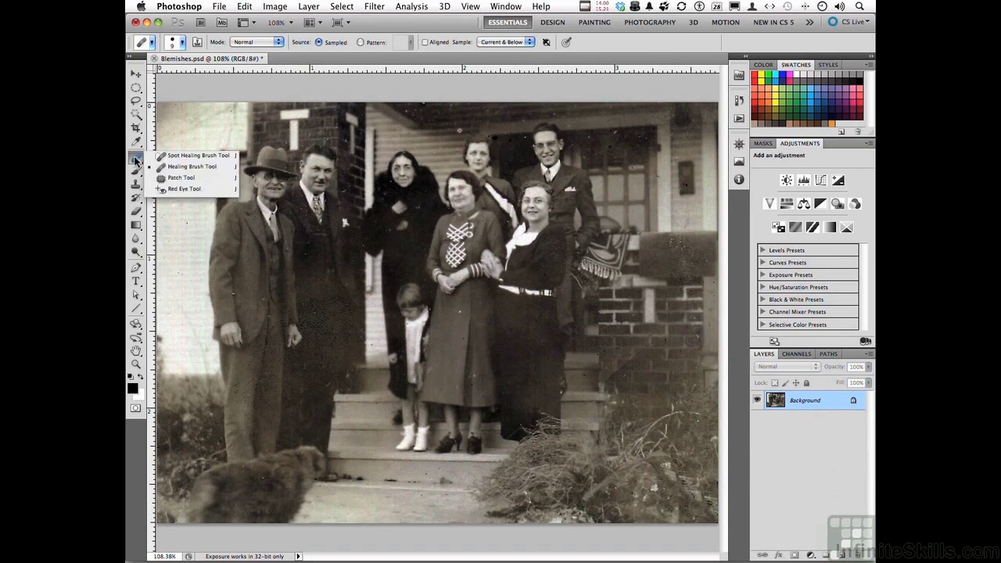
pyautogui.click(177, 154)
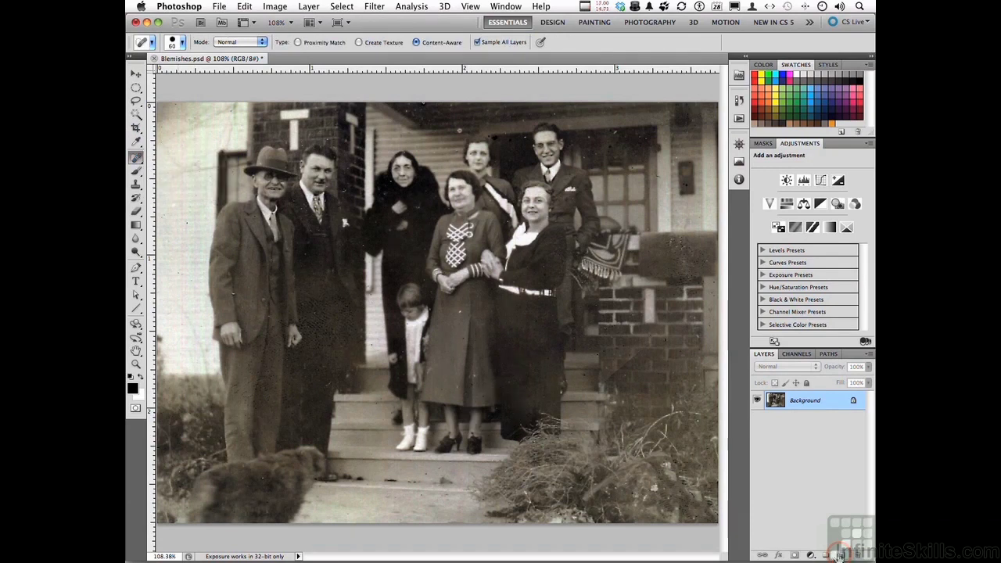
pyautogui.click(843, 555)
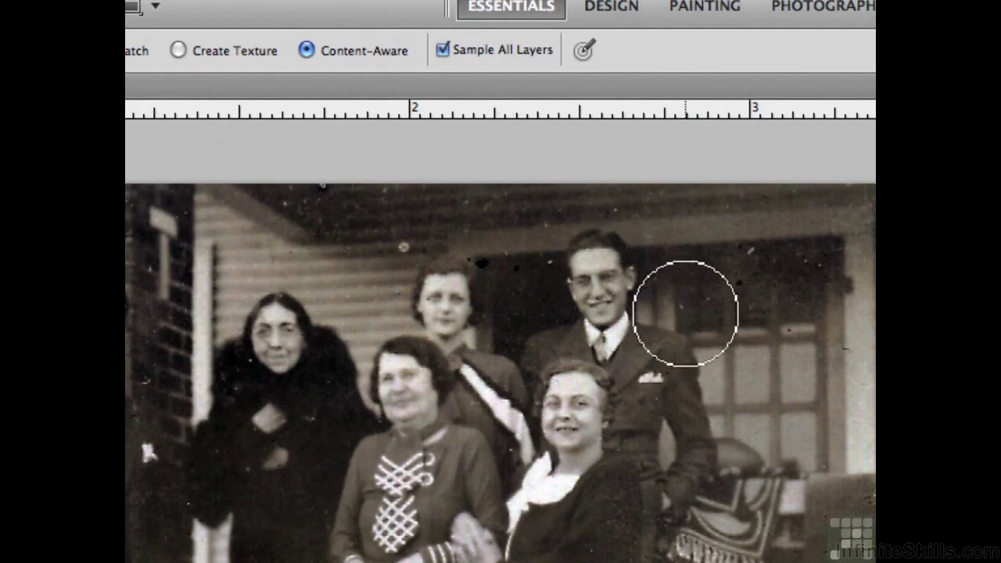
# Shrink the Content-Aware Spot Healing Brush and remove the specks on the siding, in the dark doorway and on the porch beam.
pyautogui.press('[')
pyautogui.press('[')
pyautogui.press('[')
pyautogui.press('[')
pyautogui.press('[')
pyautogui.press('[')
pyautogui.press('[')
pyautogui.press('[')
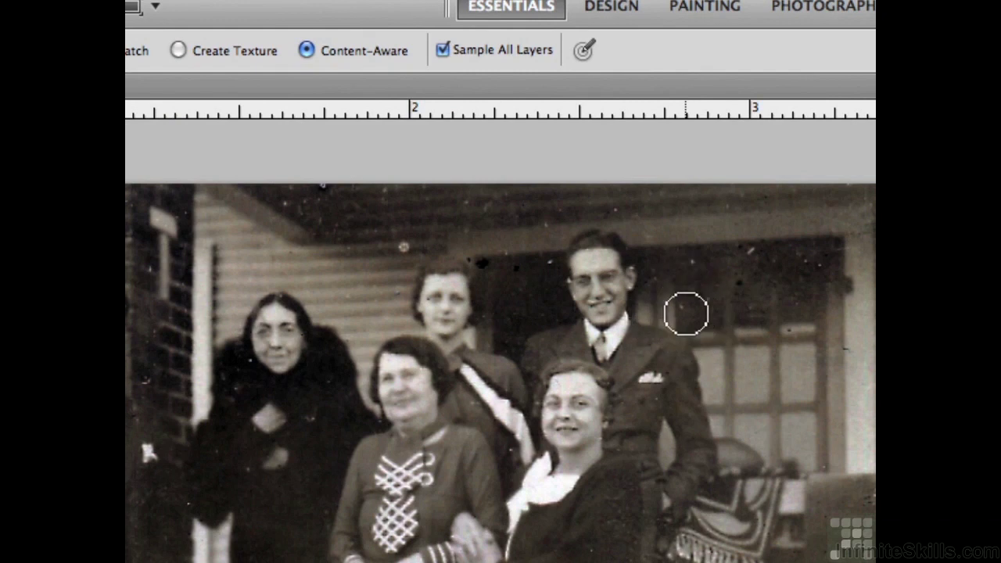
pyautogui.press('[')
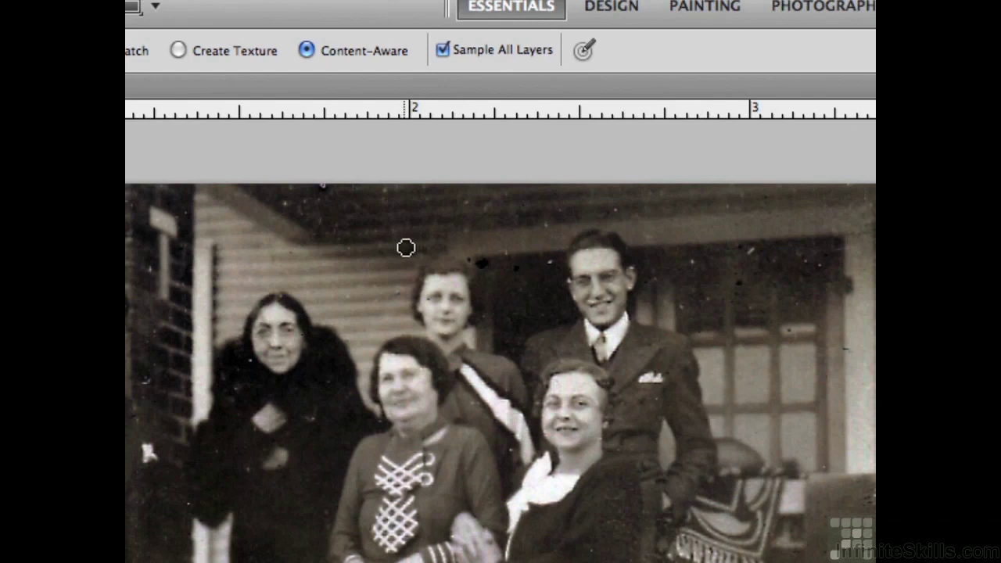
pyautogui.click(398, 294)
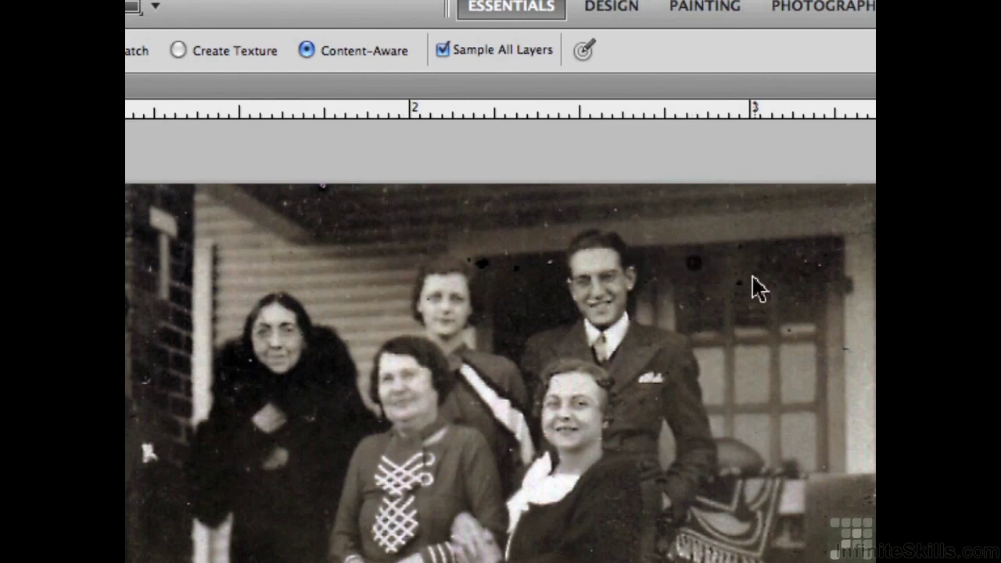
pyautogui.click(740, 283)
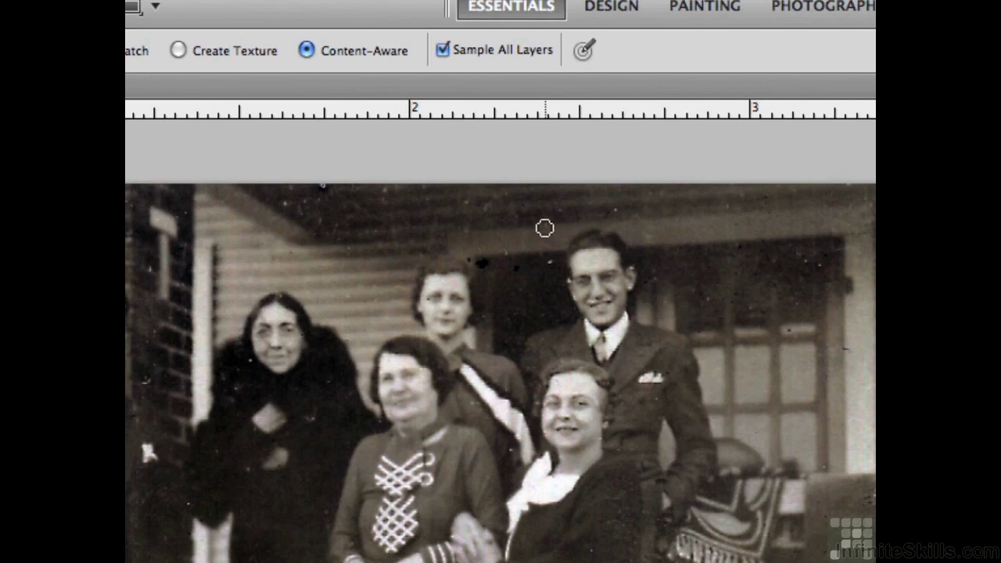
pyautogui.click(615, 210)
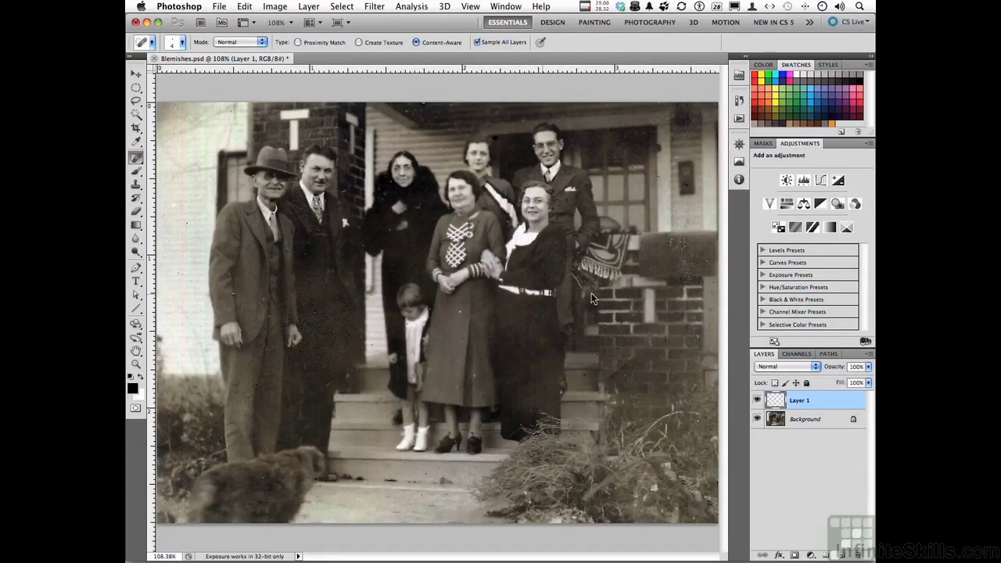
# Hide and reshow the Background layer to examine the spot-healed patches on Layer 1.
pyautogui.click(756, 419)
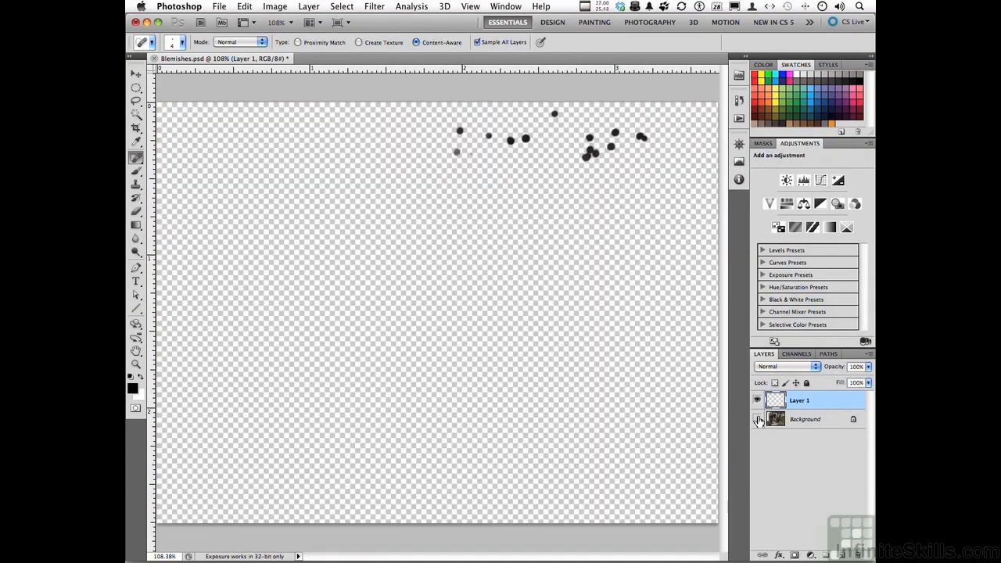
pyautogui.click(756, 419)
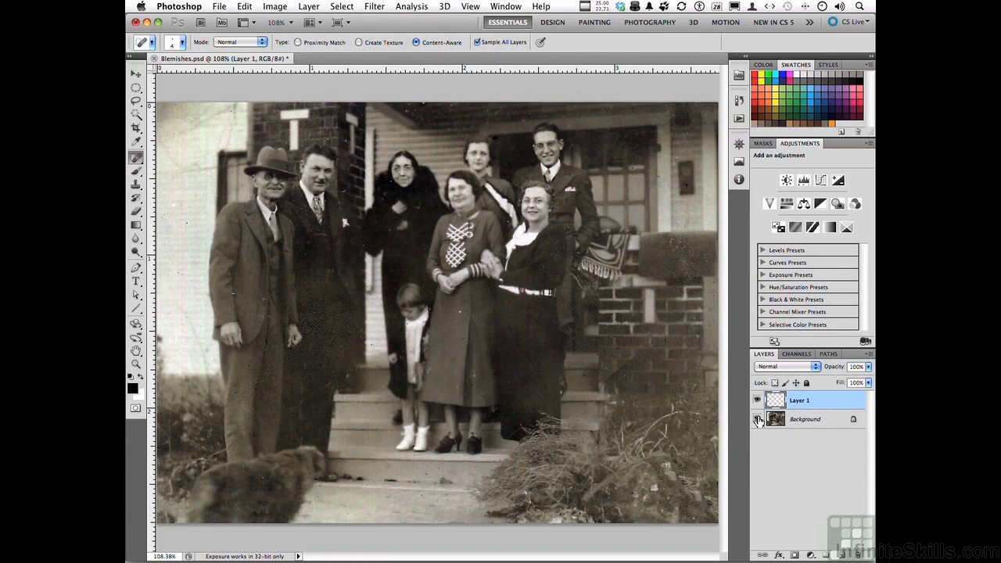